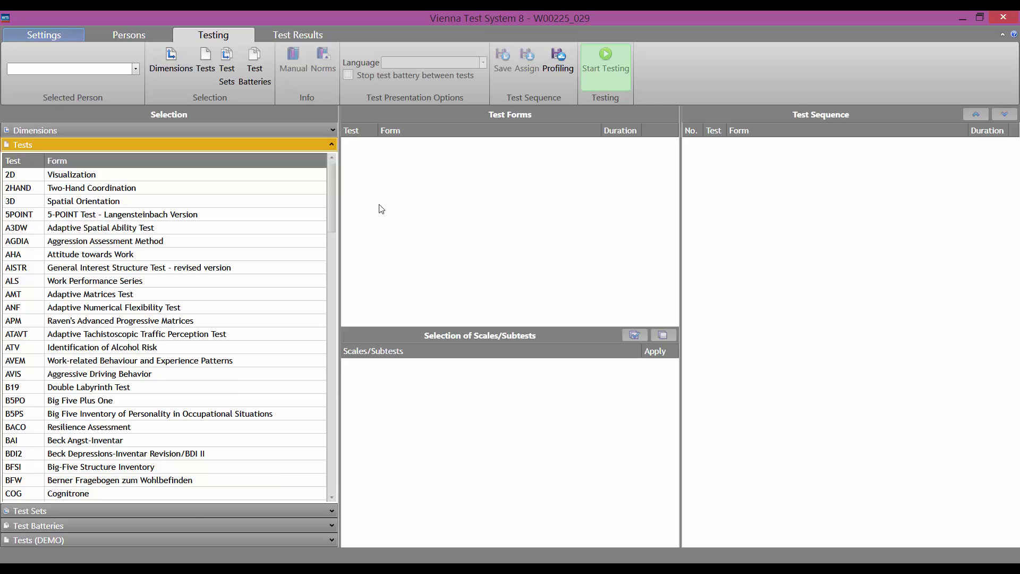
- In the Test Results list, tick the 15:59, 12:50 and 12:38 TMT/S1 records
click(293, 35)
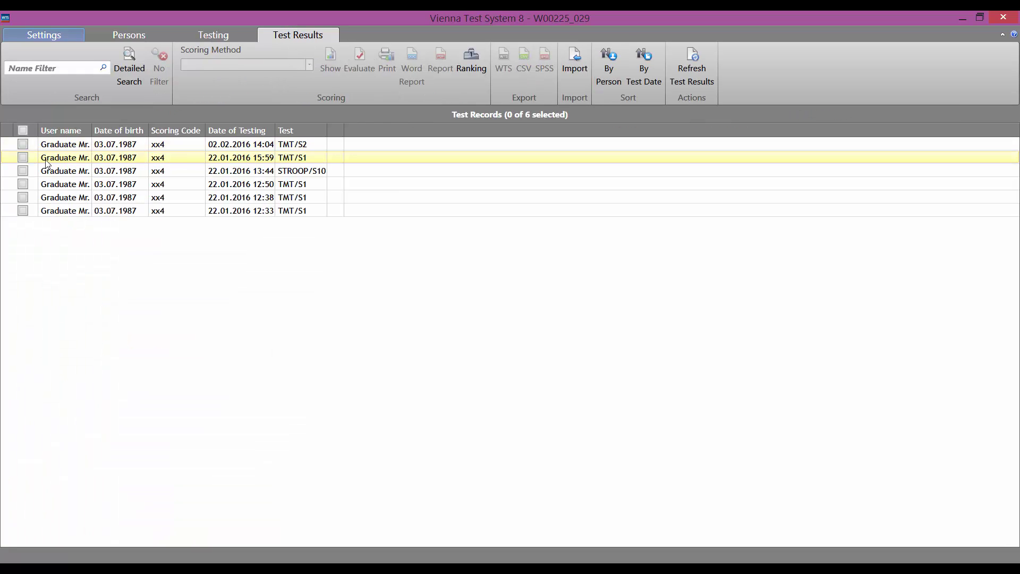
click(23, 158)
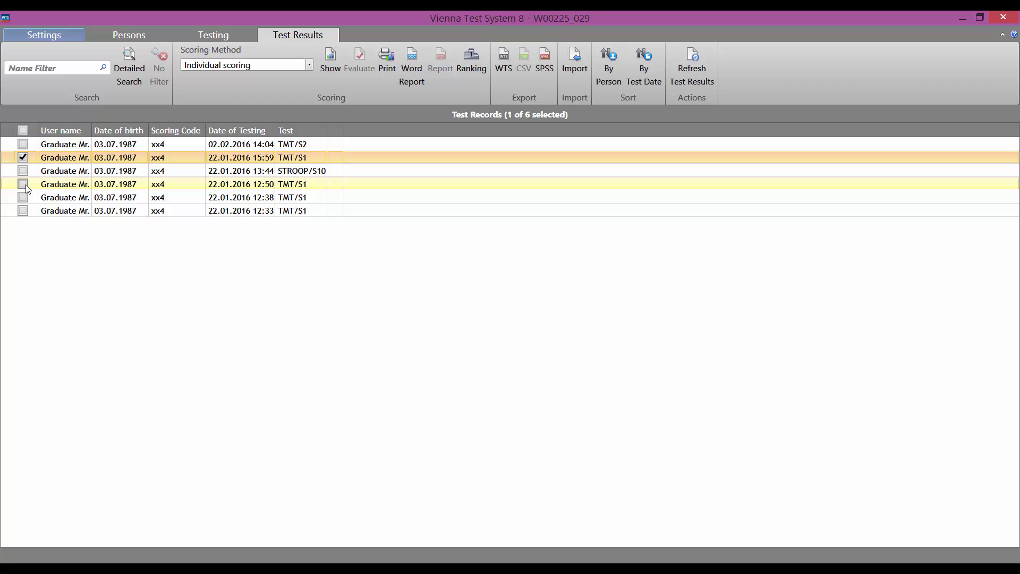
click(24, 185)
click(24, 197)
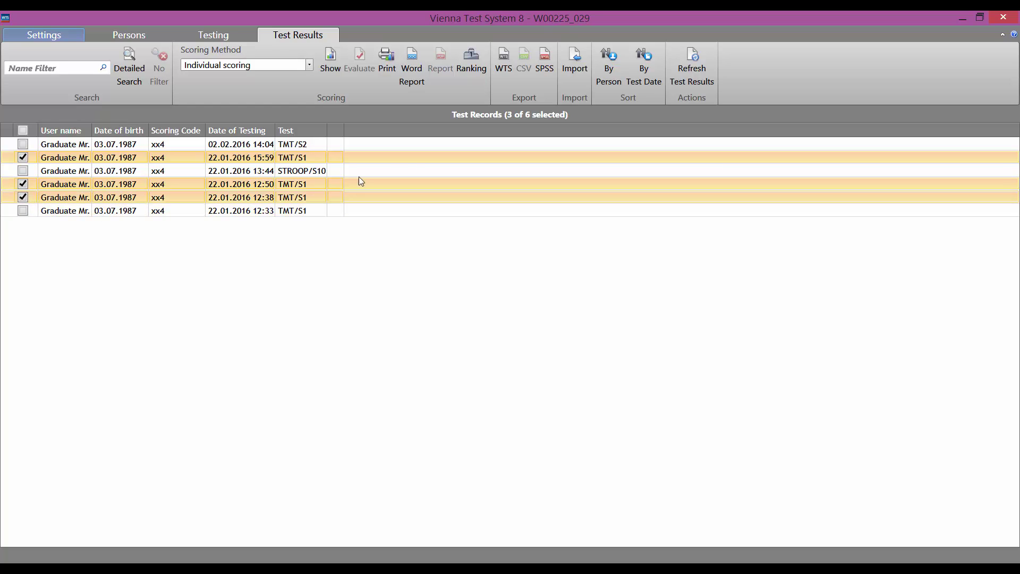
- Export the three records as WTS package 'TMT data' into E:\EXPORT
click(508, 61)
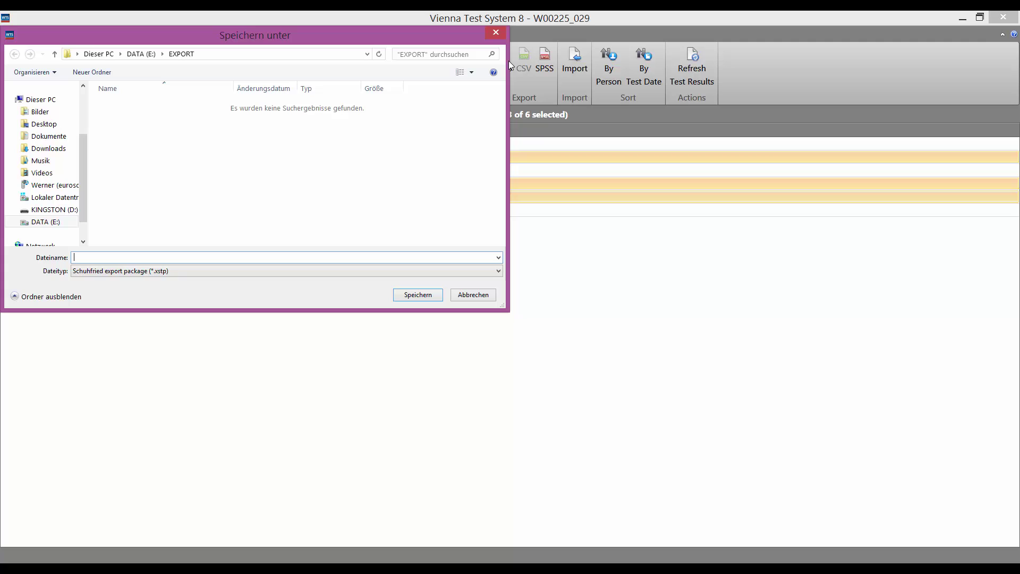
click(141, 54)
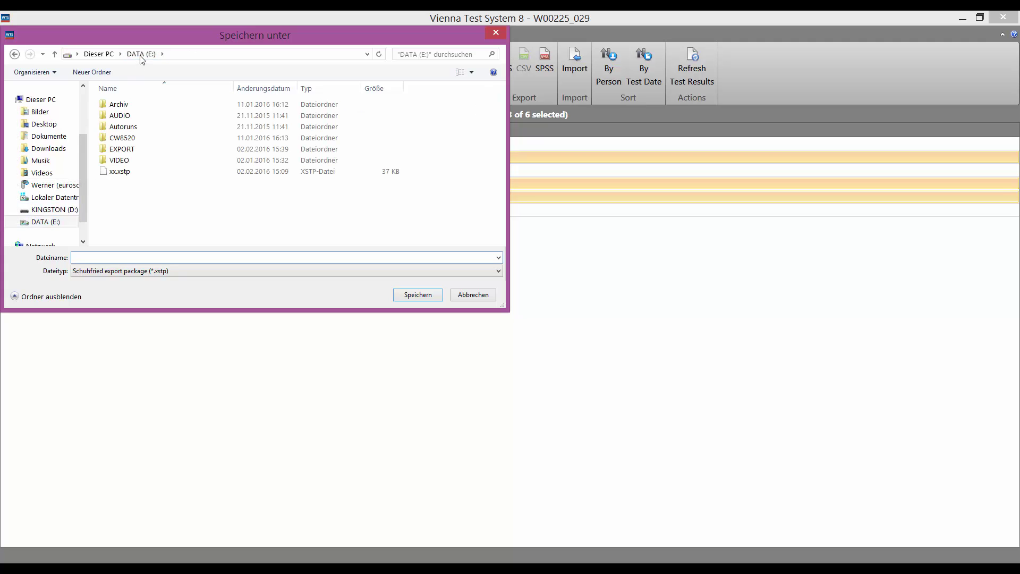
double_click(123, 151)
click(127, 256)
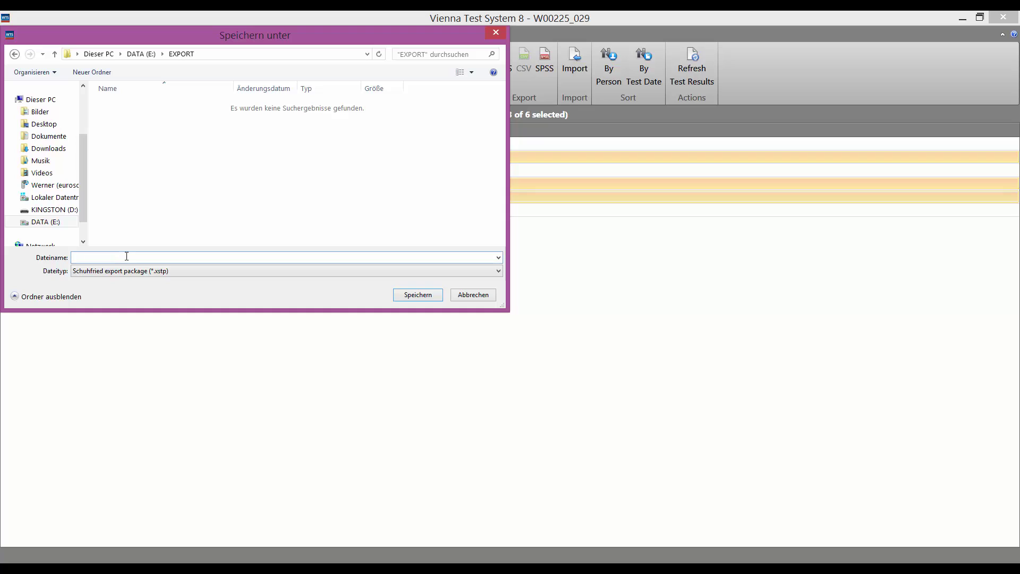
text(TMT data)
click(424, 297)
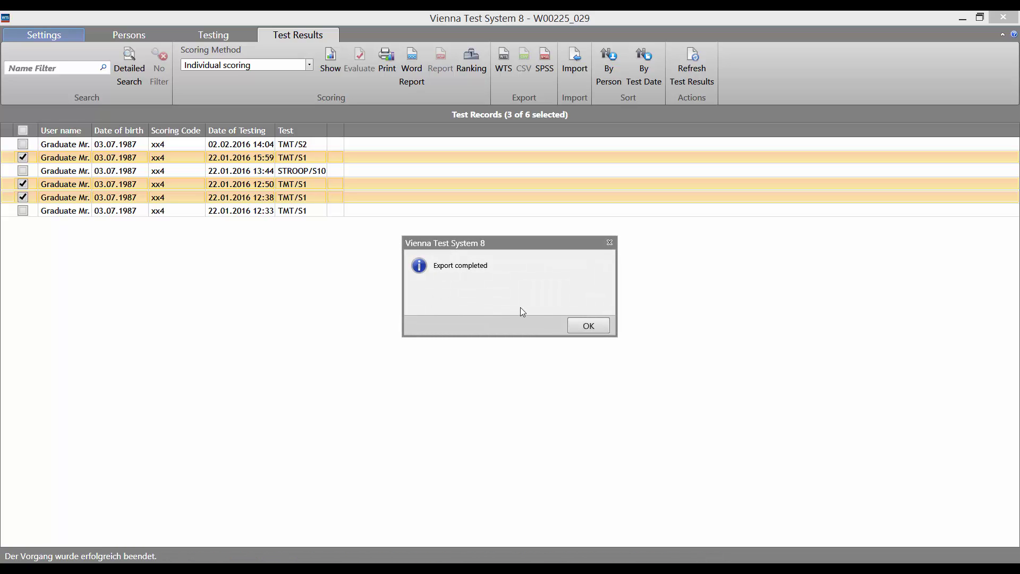
- Acknowledge the Export completed message with OK
click(586, 331)
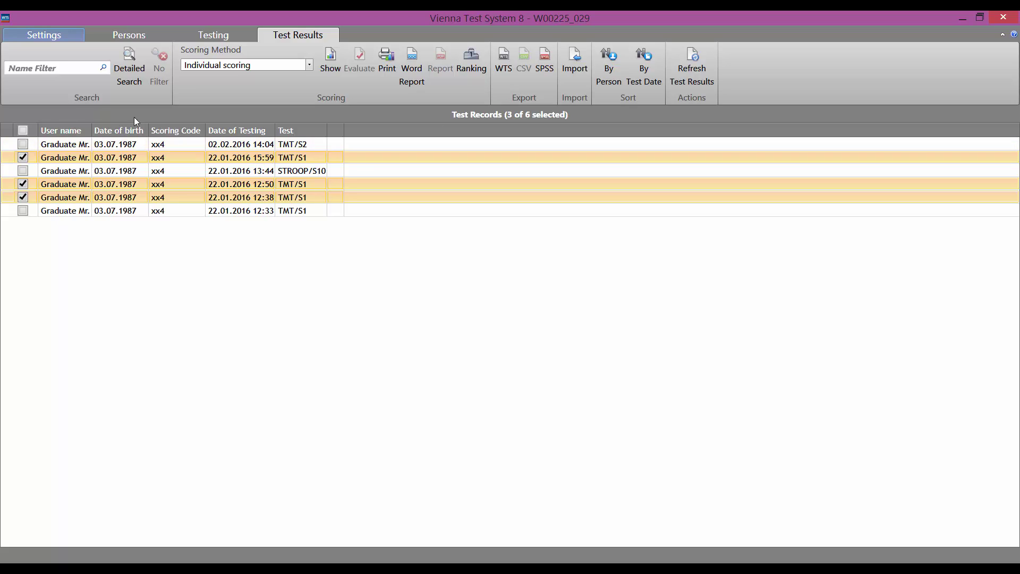
- Open Export Definitions of Results from Settings > Data export / import
click(49, 34)
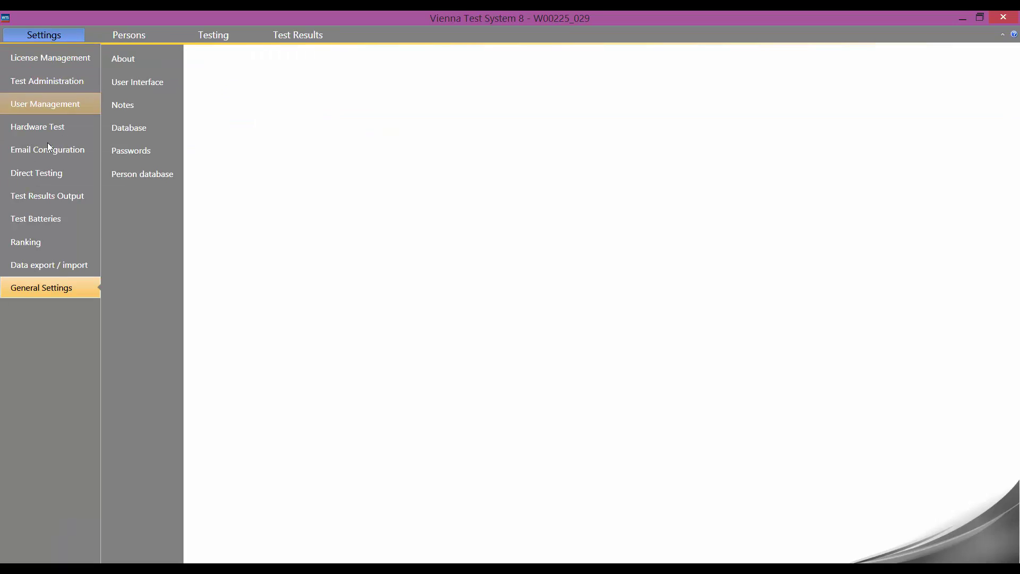
click(40, 265)
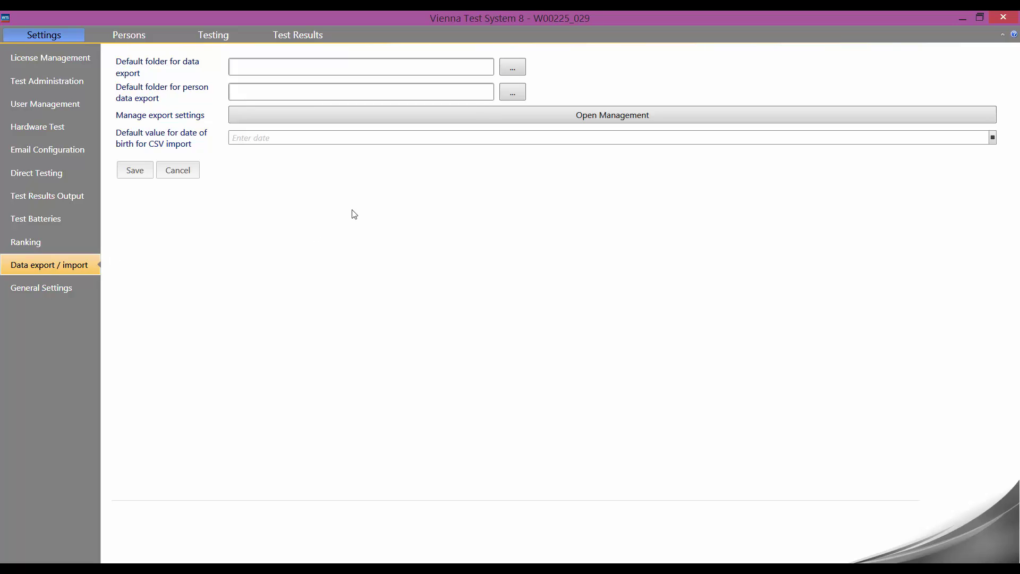
click(426, 119)
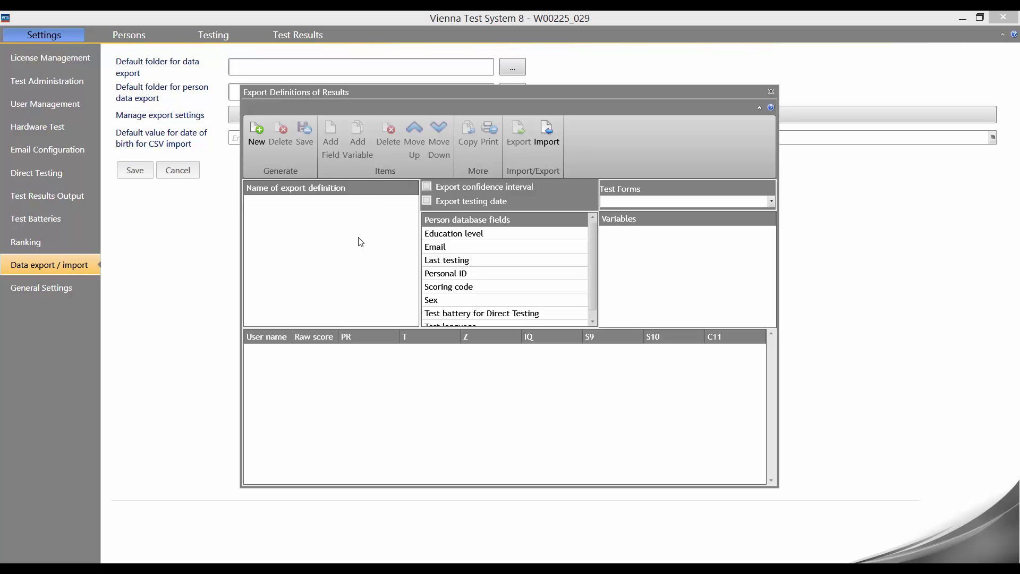
- Add a new export profile named 'STROOP S10 - Profile'
click(257, 137)
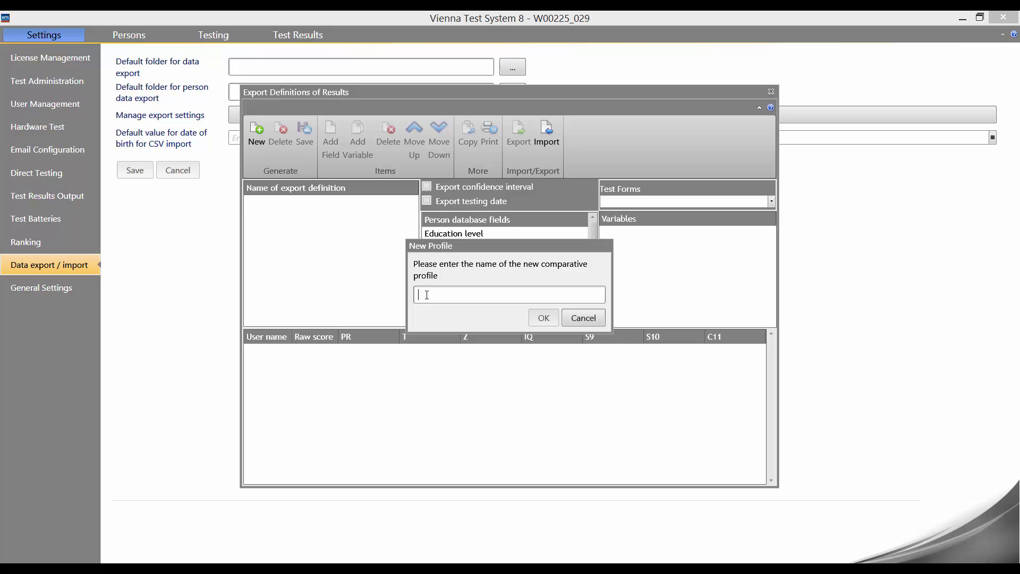
text(STROOP S10 - P)
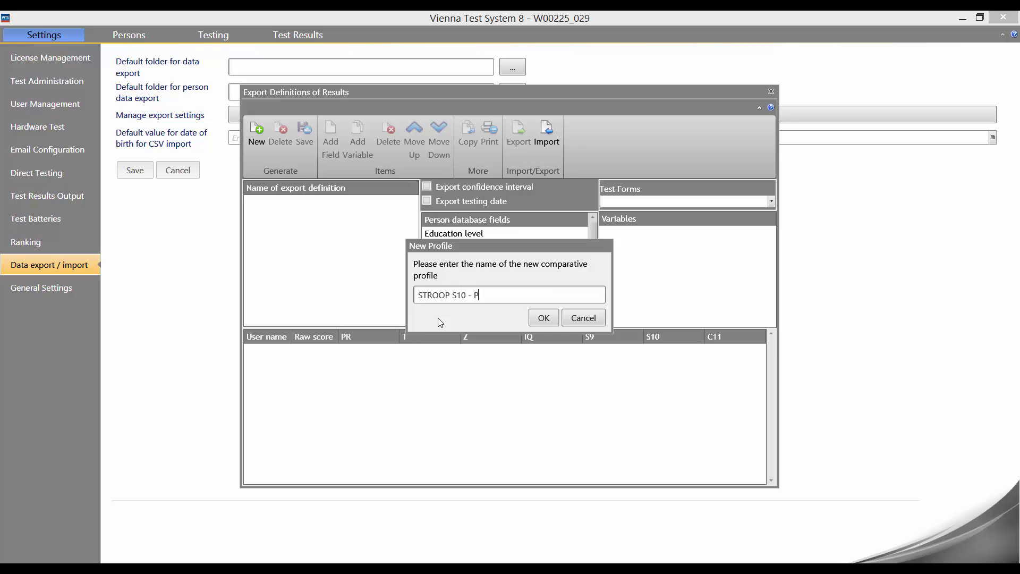
text(rofile)
click(541, 319)
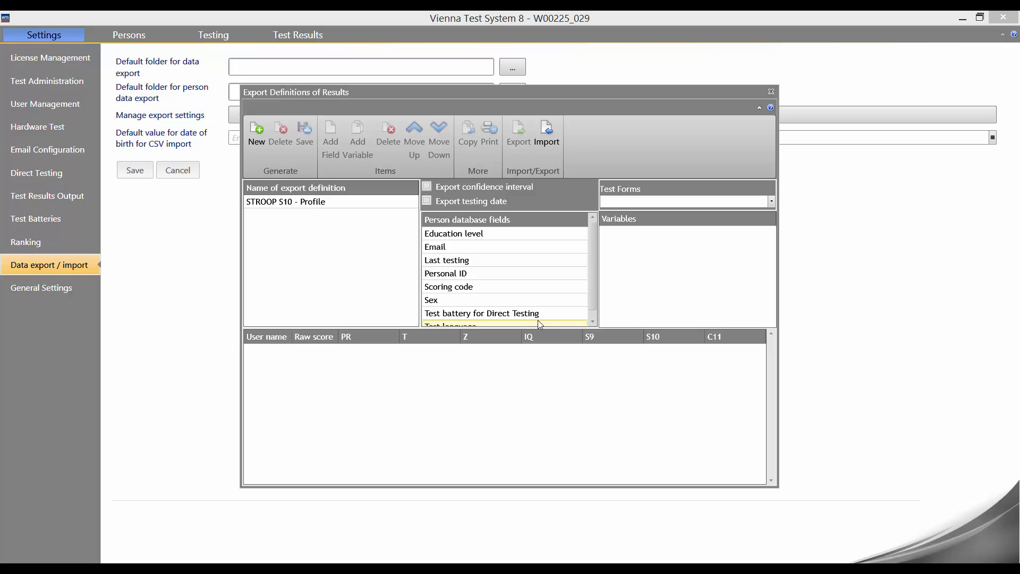
- Assign test form STROOP/S10 (Color-word interference, touch screen) to STROOP S10 - Profile
click(309, 203)
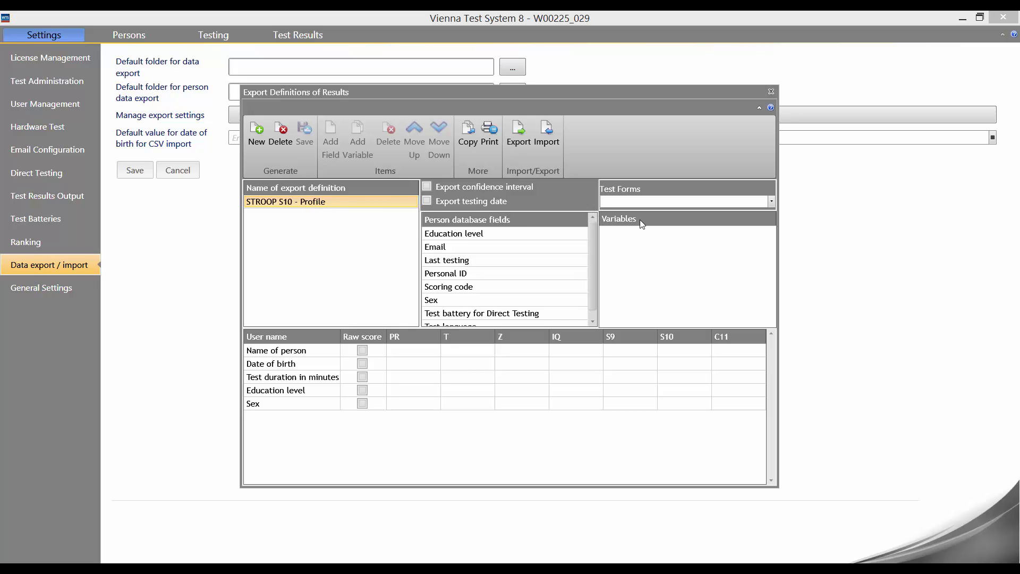
click(771, 202)
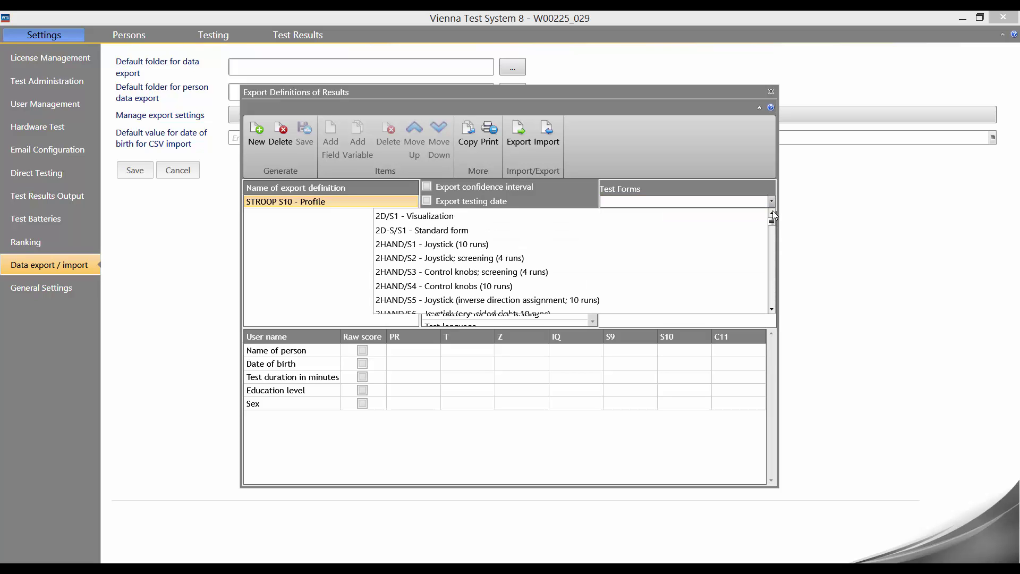
drag(773, 221, 775, 285)
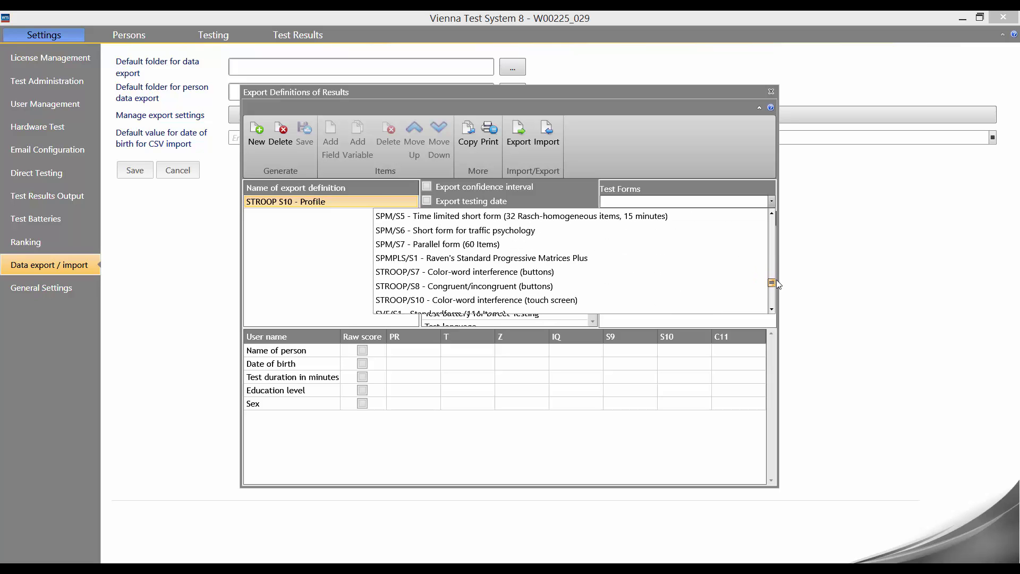
click(570, 300)
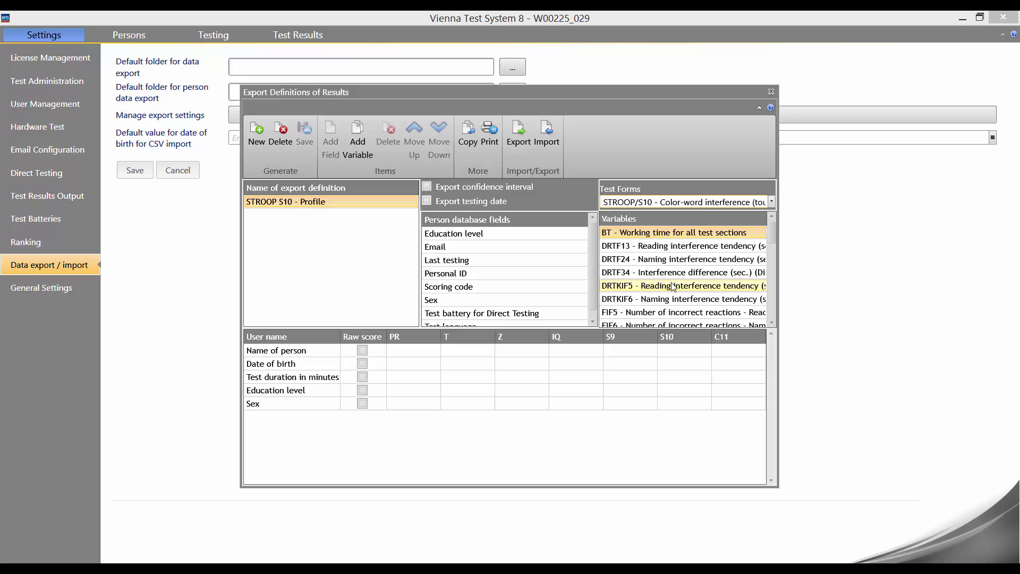
drag(769, 230, 769, 251)
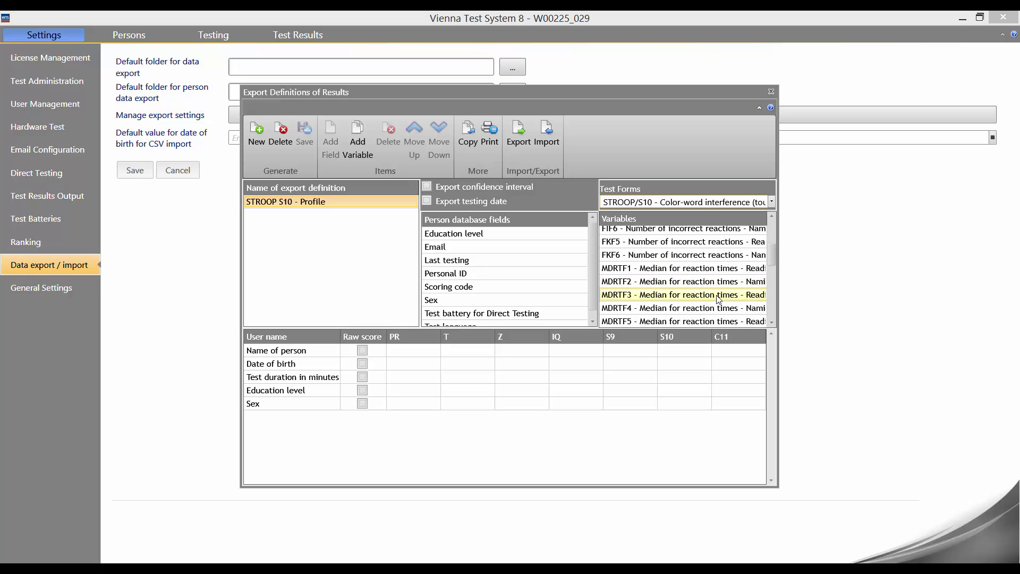
- Add the MDRTF1 reading median variable twice and accept the duplicate-variable warning
click(667, 271)
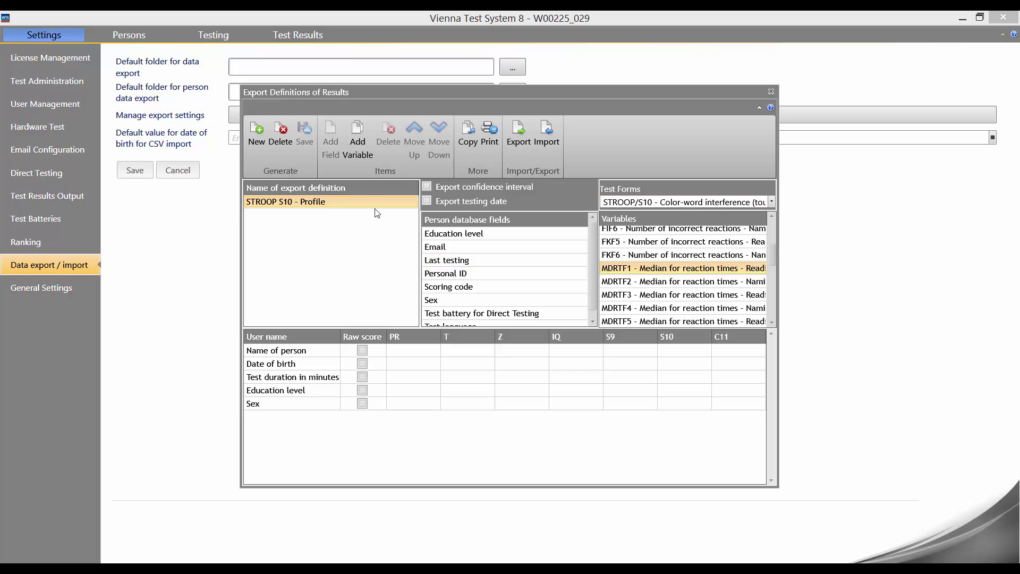
click(359, 155)
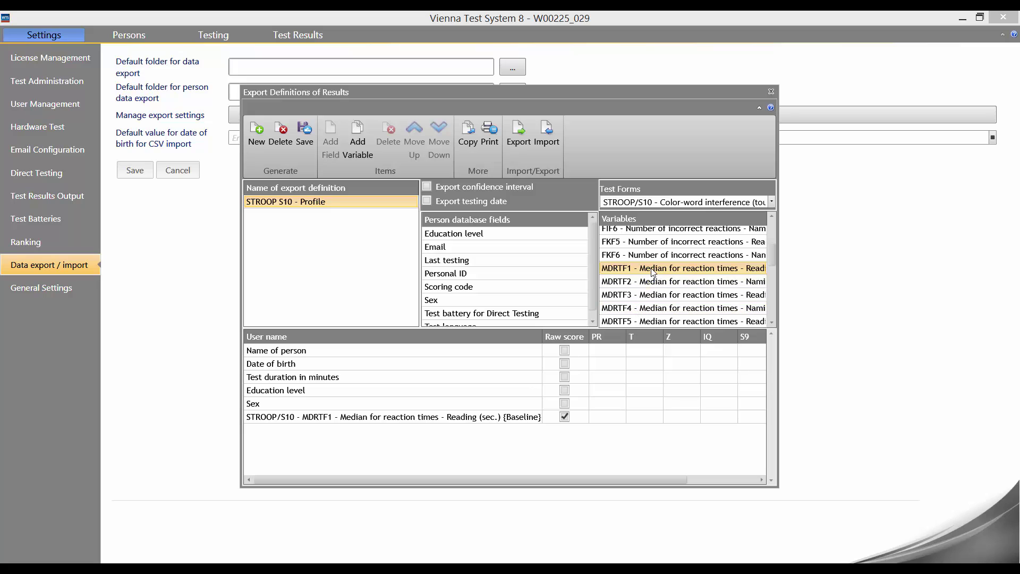
click(351, 142)
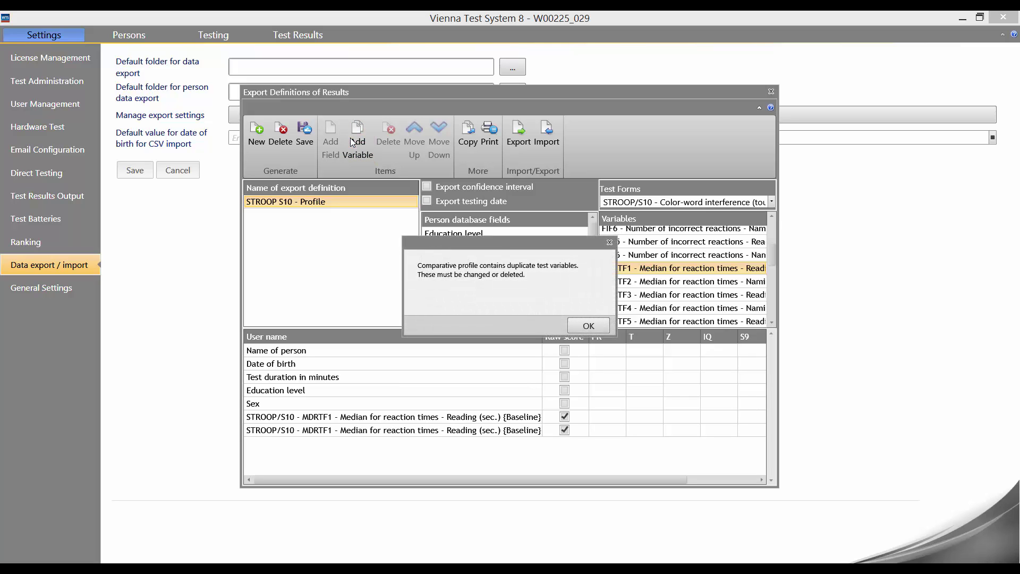
click(588, 323)
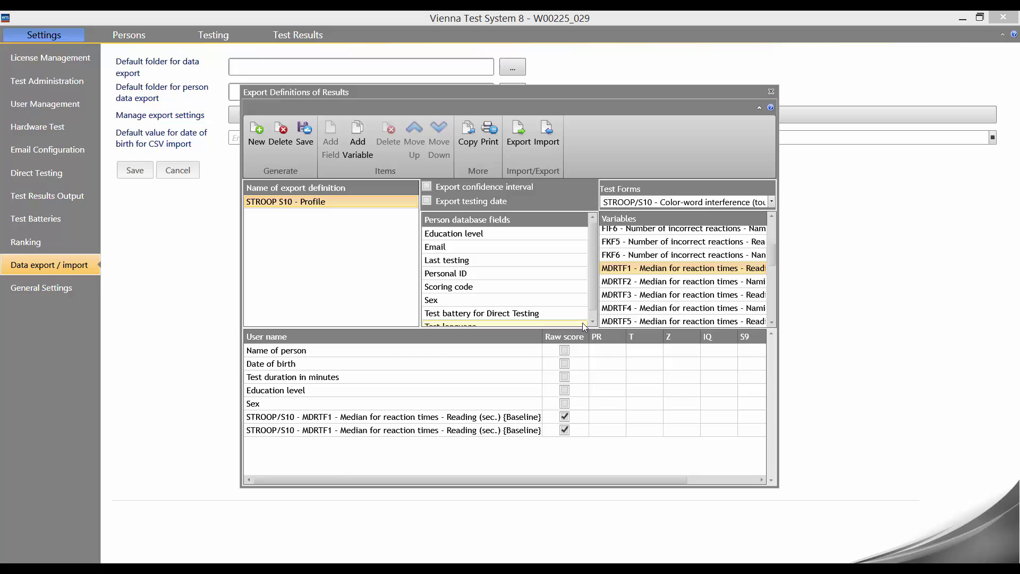
- Switch the second MDRTF1 row to PR scores using norm sample 1030
click(613, 431)
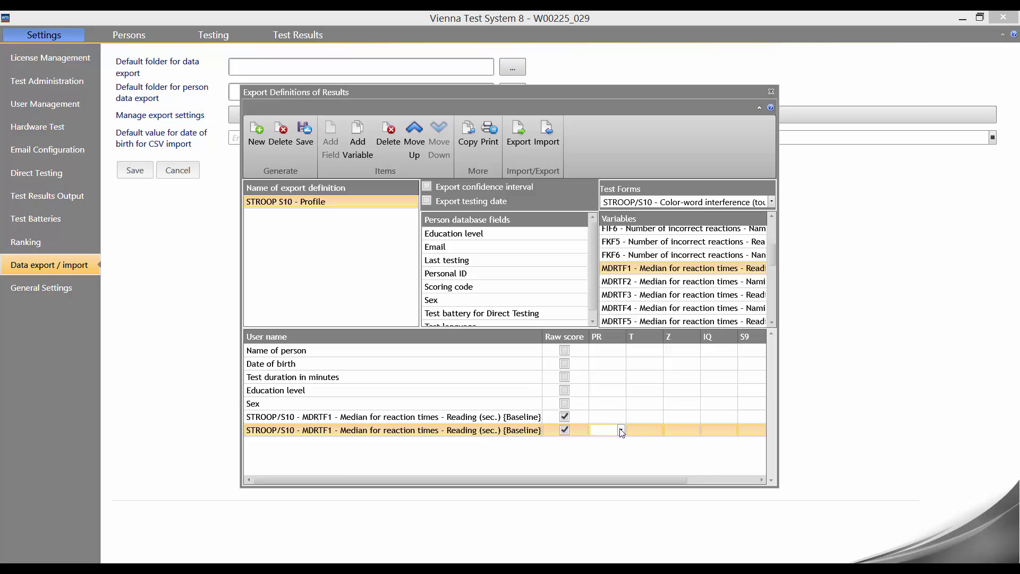
click(621, 430)
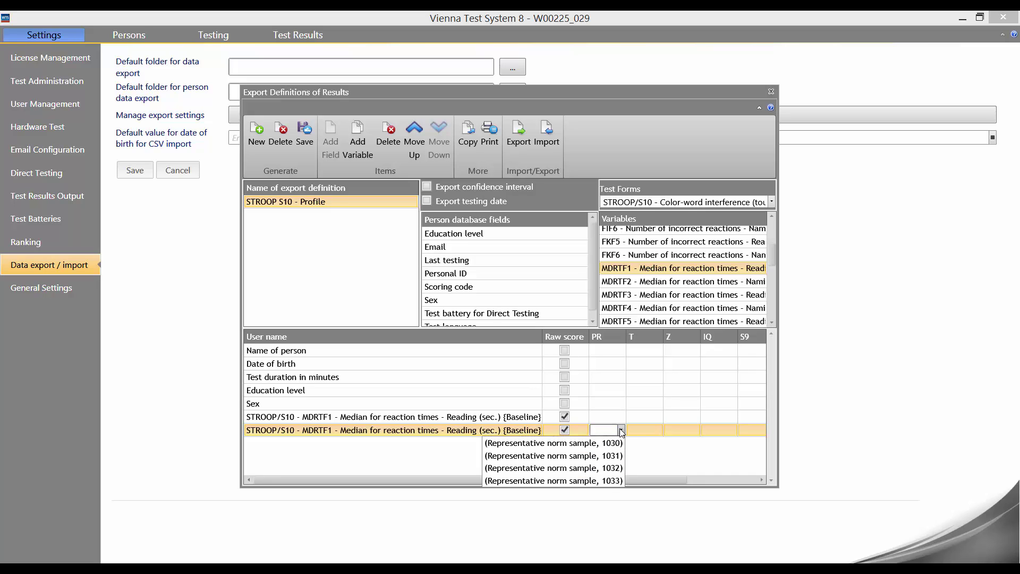
click(592, 444)
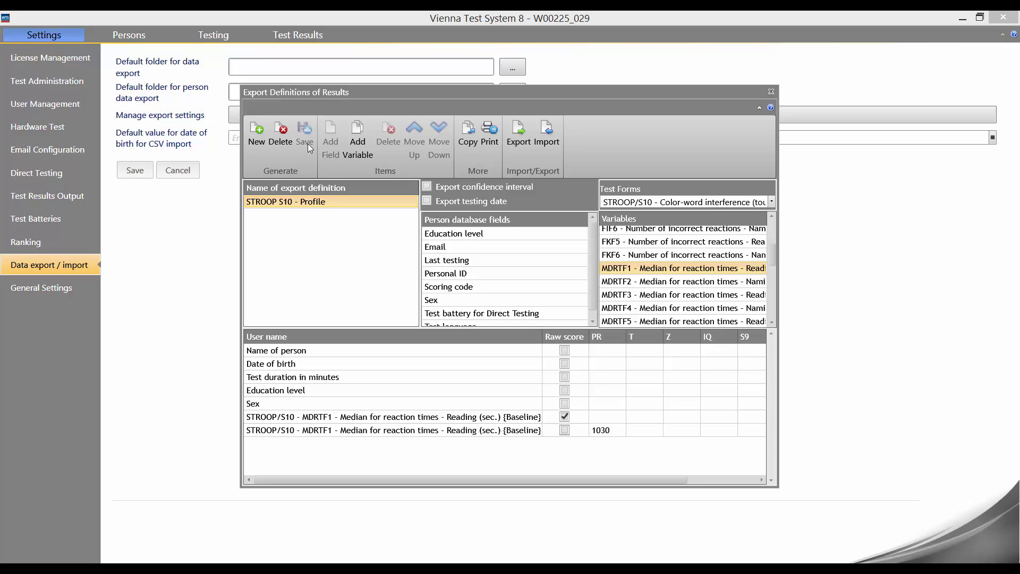
- Close the export definitions window and return to the Test Results list
click(771, 93)
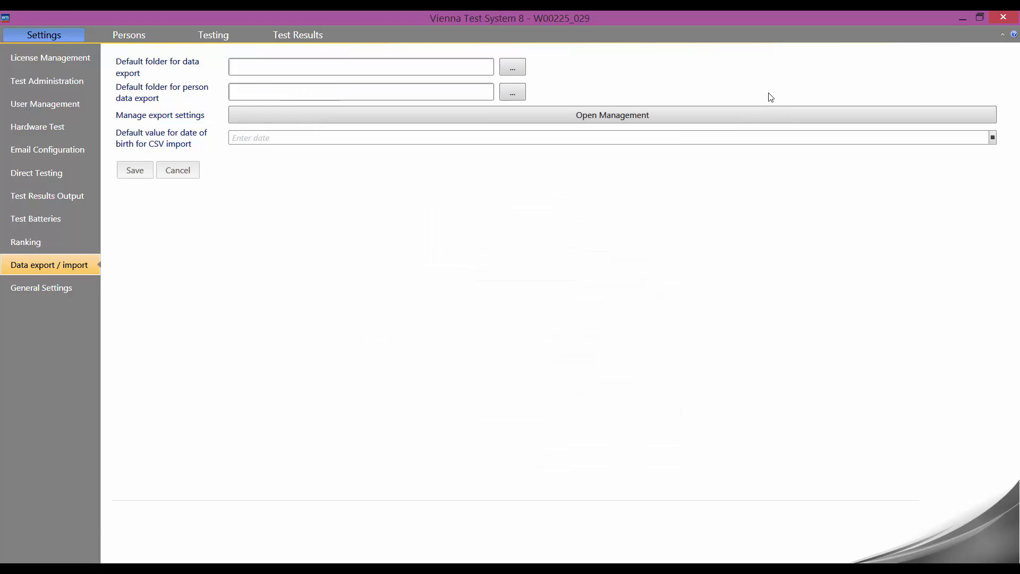
click(301, 35)
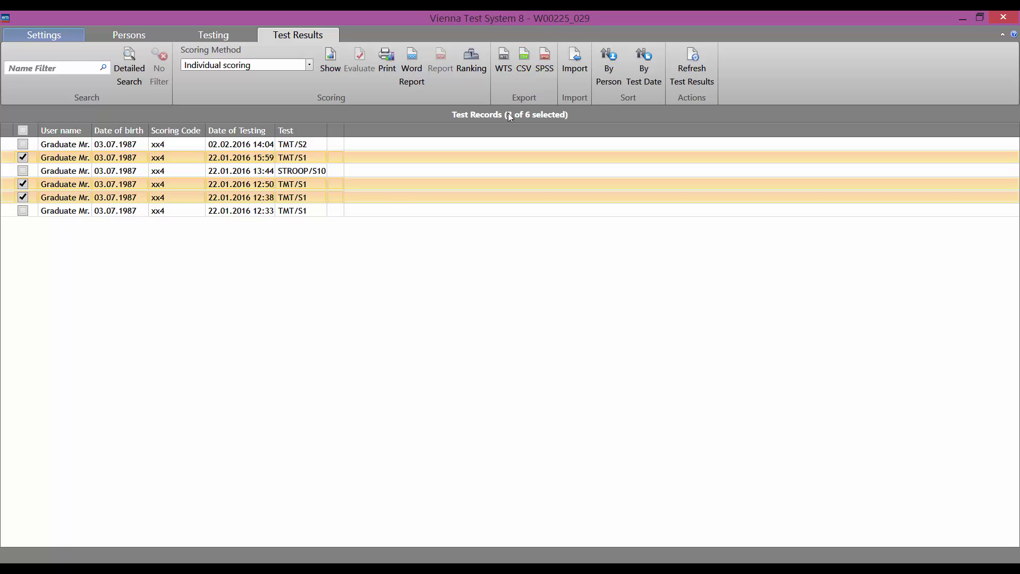
- Untick the three TMT/S1 records, tick STROOP/S10, and start a CSV export
click(23, 197)
click(23, 184)
click(24, 157)
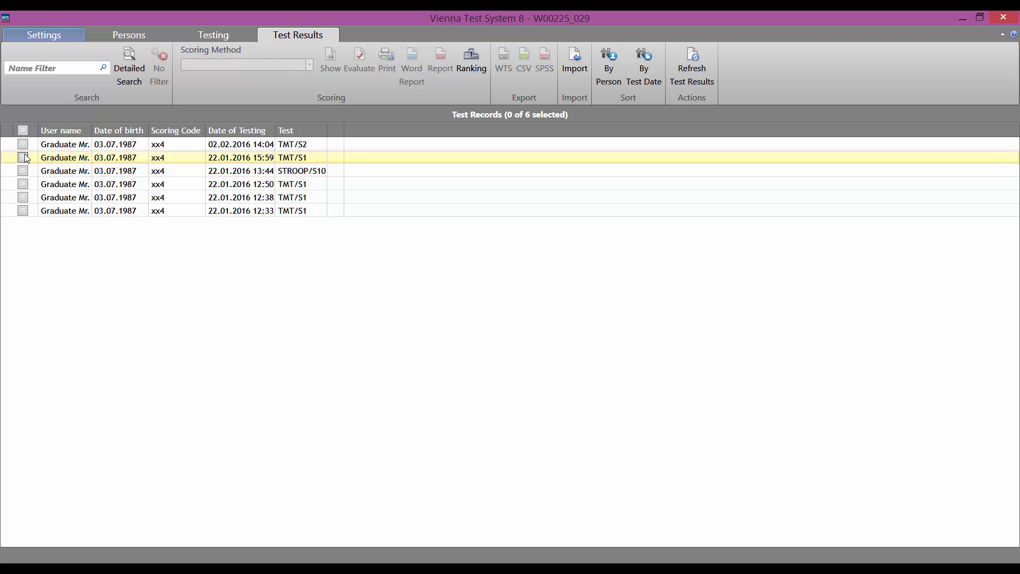
click(23, 170)
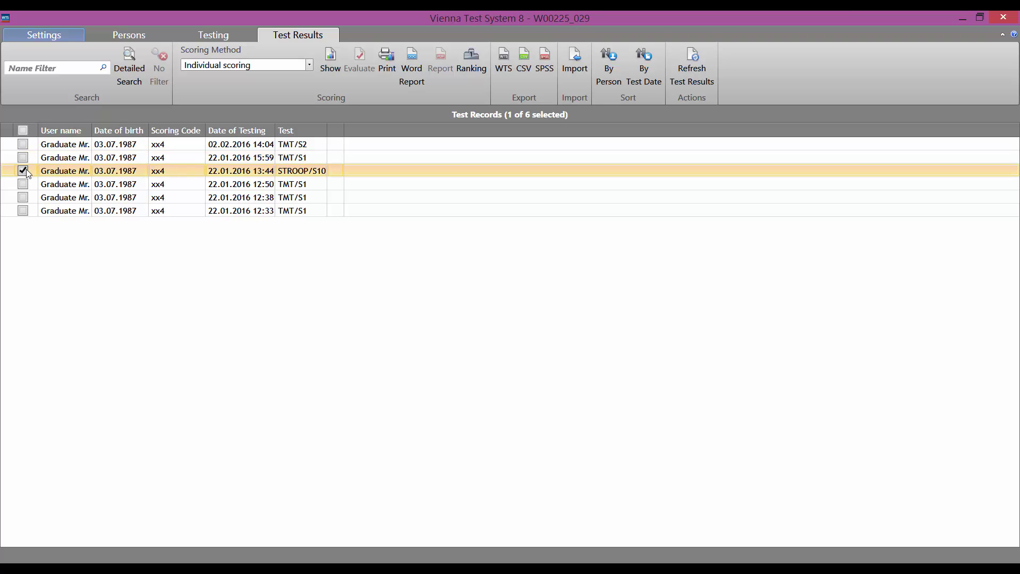
click(528, 64)
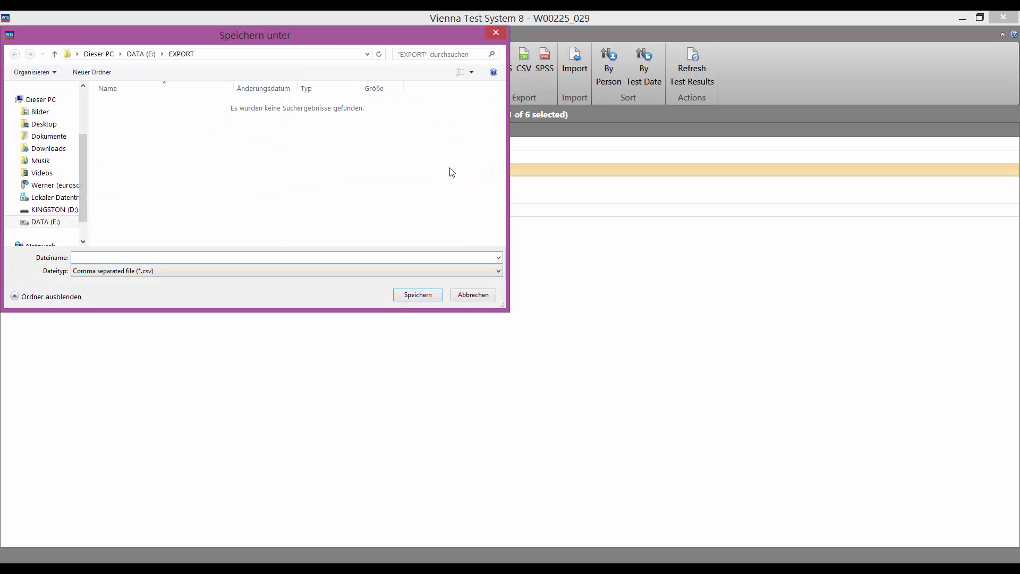
- Save the CSV export as 'STROOP test result' in the EXPORT folder
text(STROOP test result)
click(430, 300)
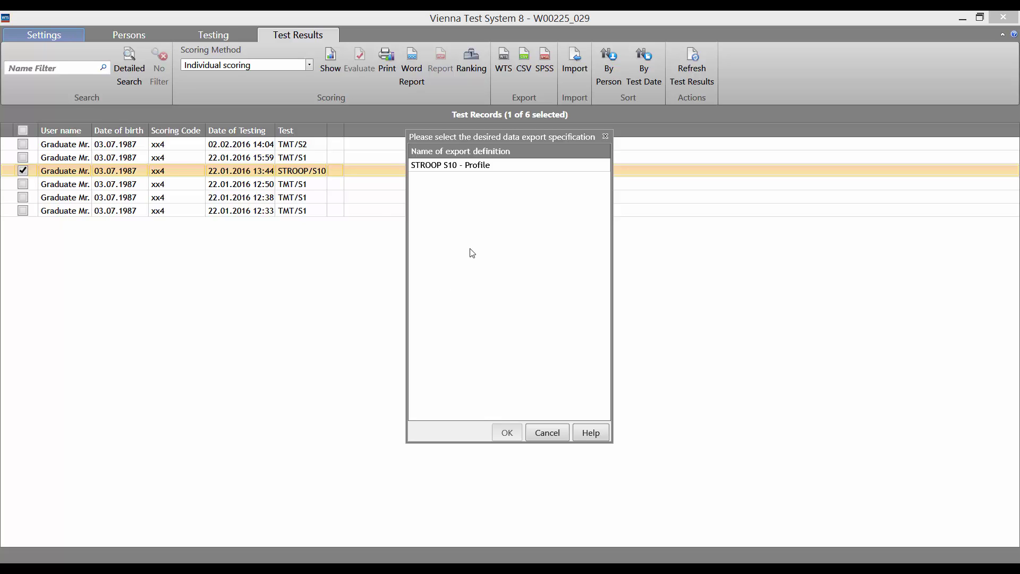
- Export the STROOP/S10 record using the STROOP S10 - Profile definition and acknowledge completion
click(471, 166)
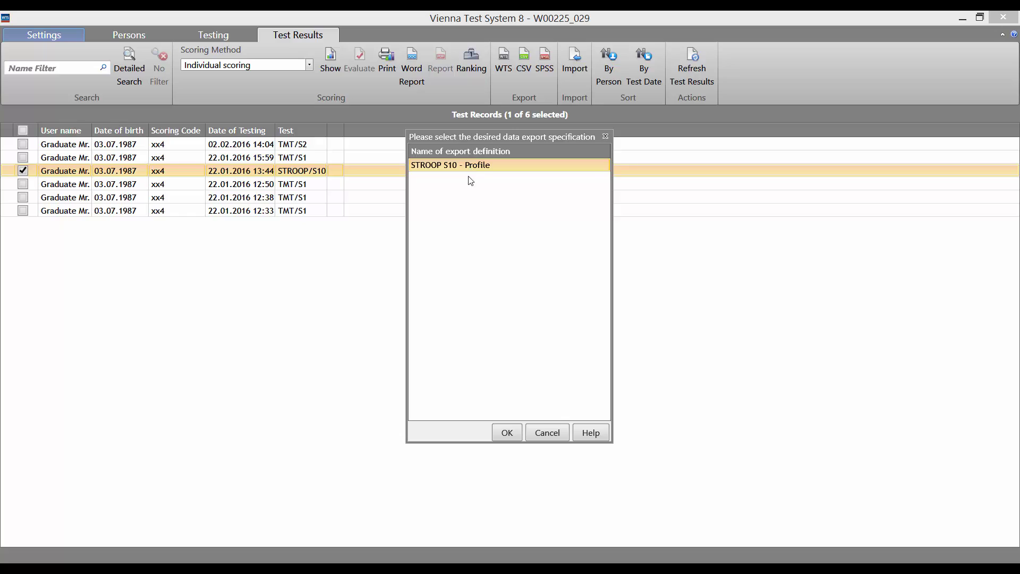
click(507, 434)
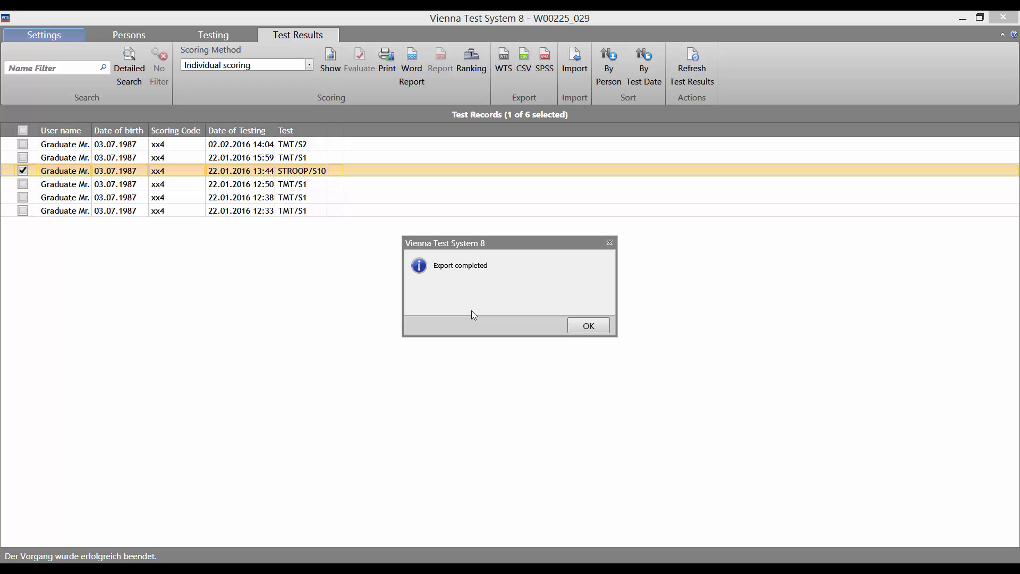
click(589, 326)
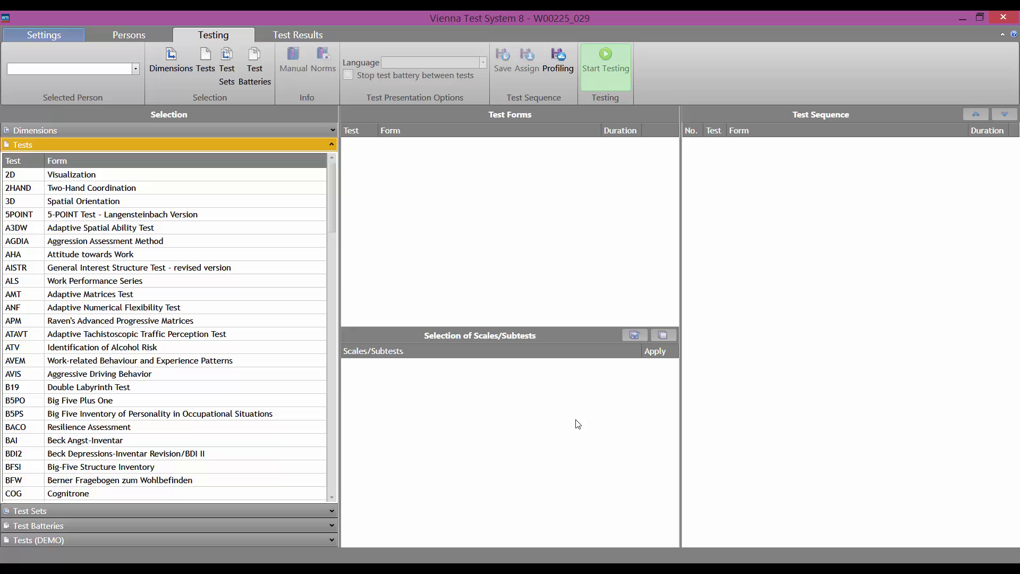
- Return to the Test Results page listing the six test records
click(311, 35)
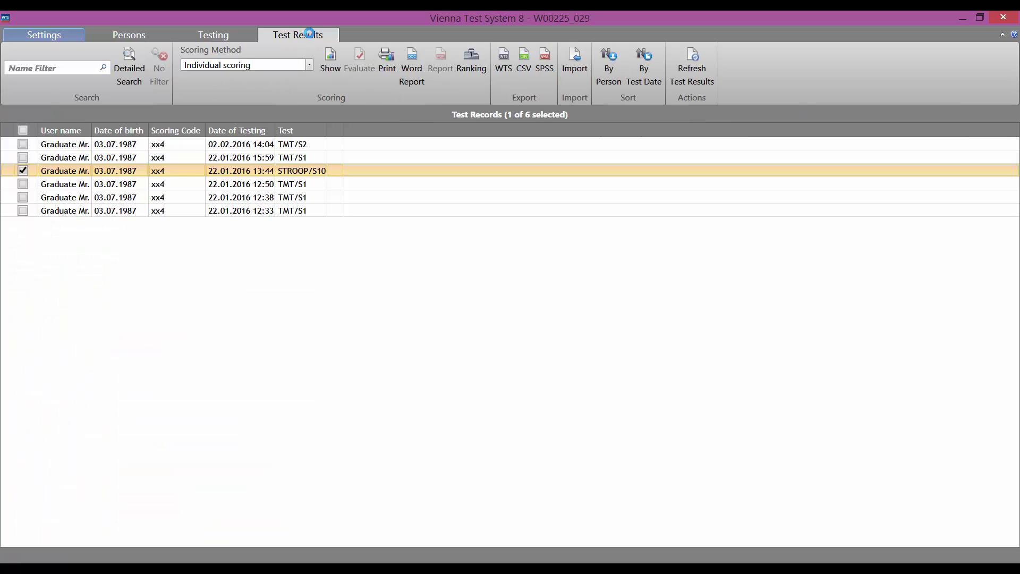
- Import the TMT data.xstp package and dismiss the summary reporting 0 records added
click(575, 68)
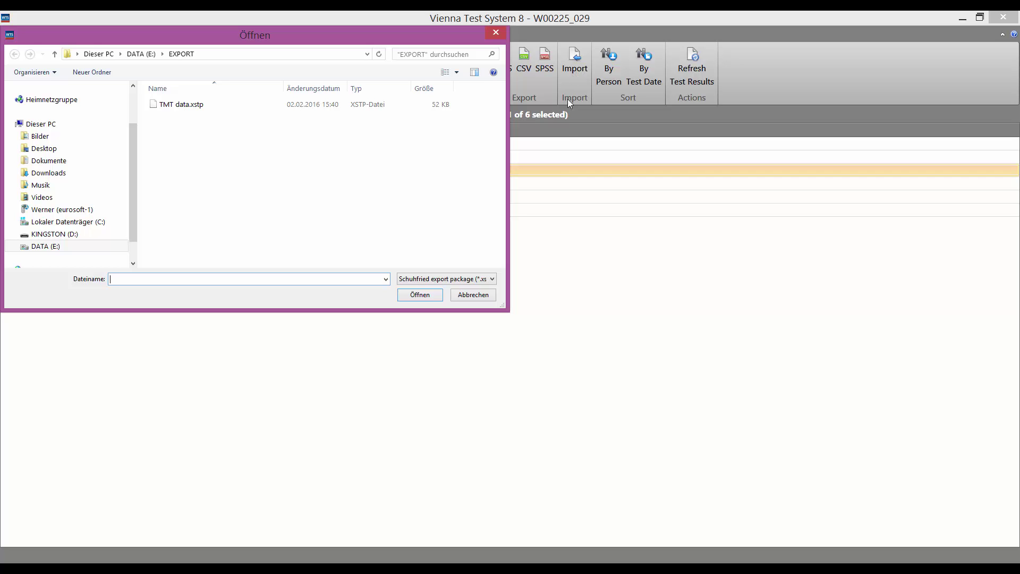
double_click(171, 106)
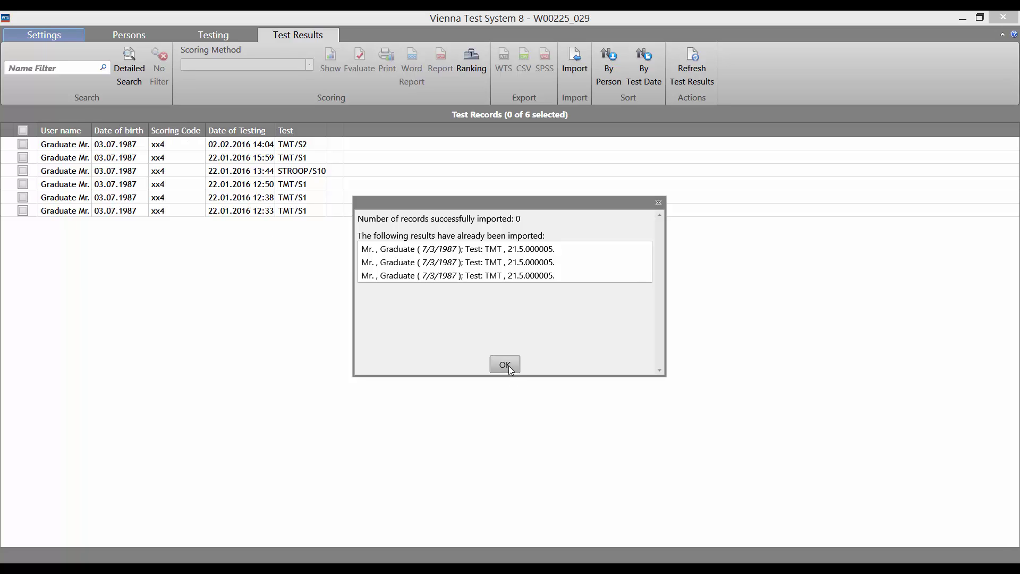
click(505, 365)
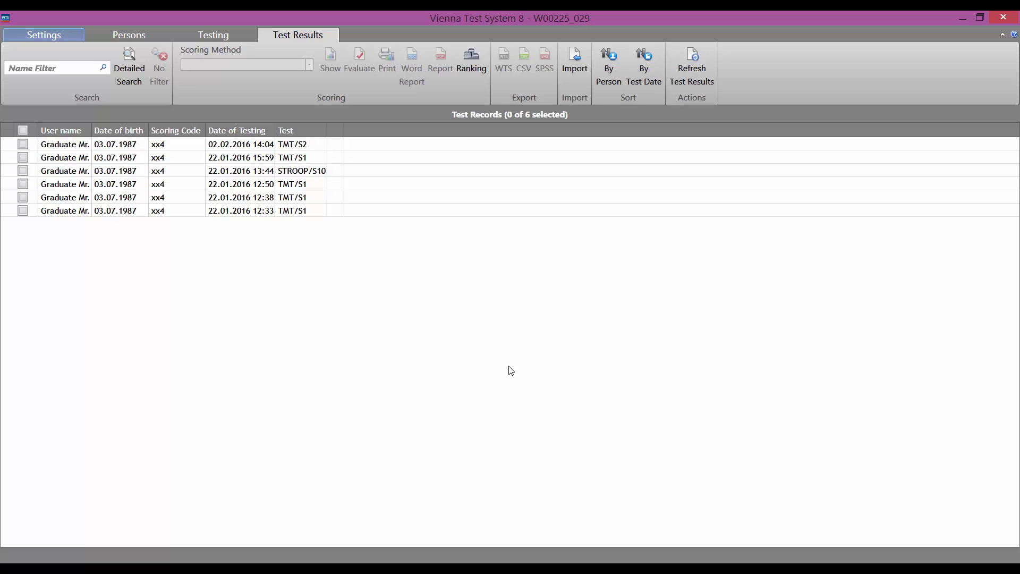